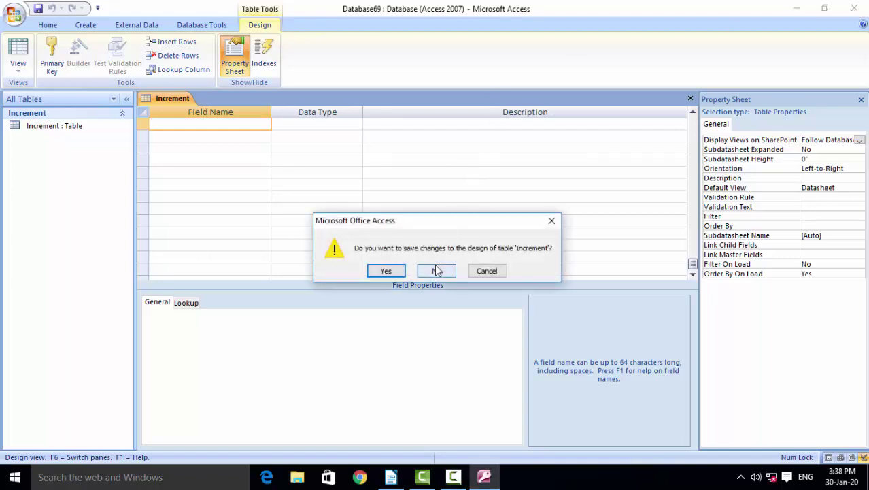
Discard the old database without saving and create a new blank database, Database70.
{"action": "left_click", "coordinate": [437, 270]}
{"action": "left_click", "coordinate": [15, 476]}
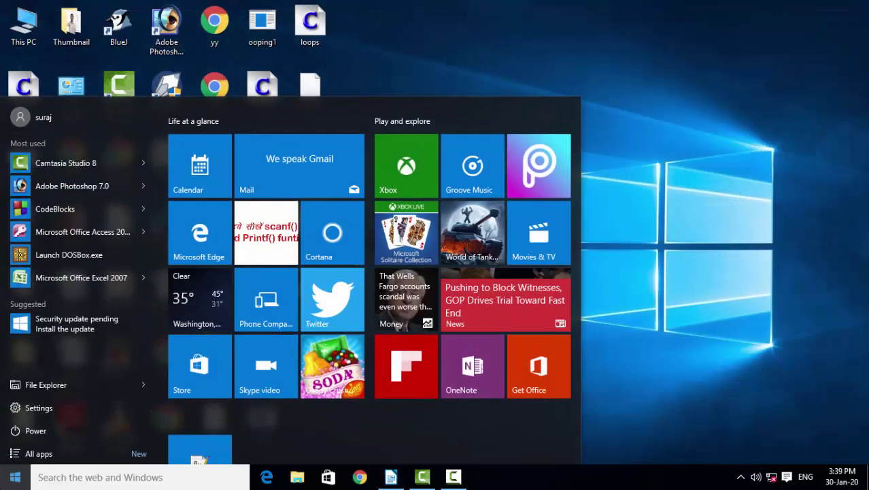
{"action": "left_click", "coordinate": [69, 232]}
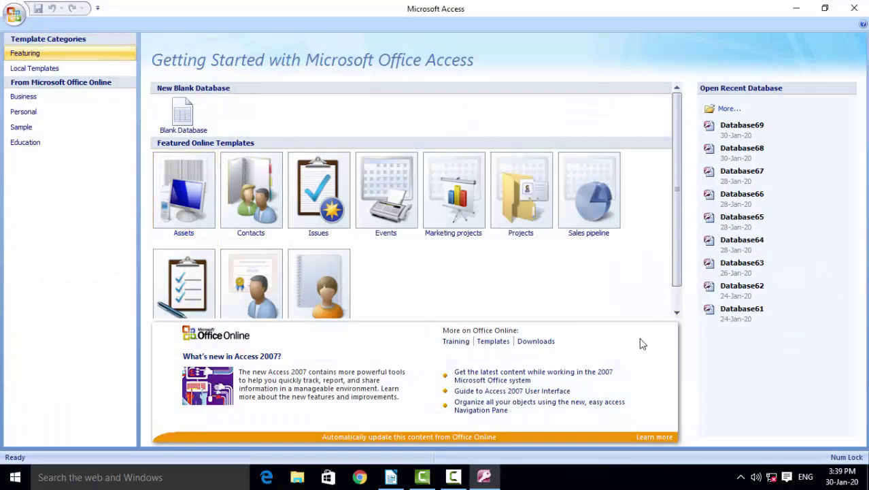
{"action": "left_click", "coordinate": [163, 123]}
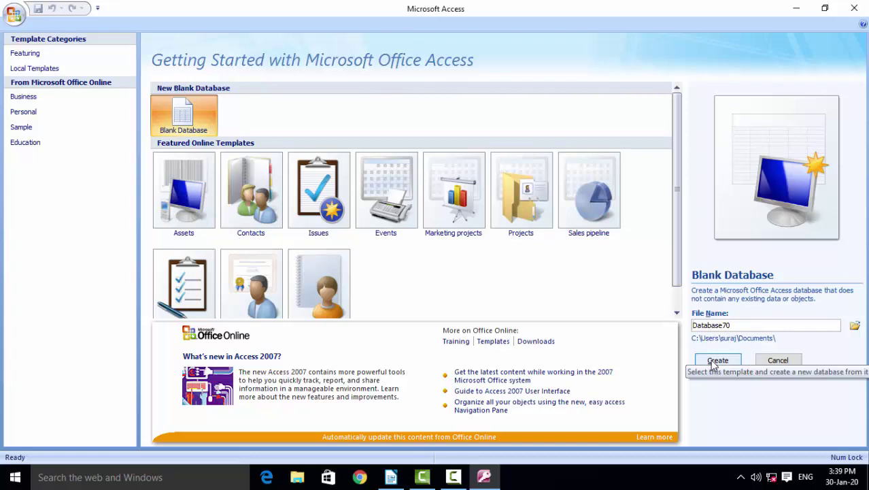
{"action": "left_click", "coordinate": [714, 363]}
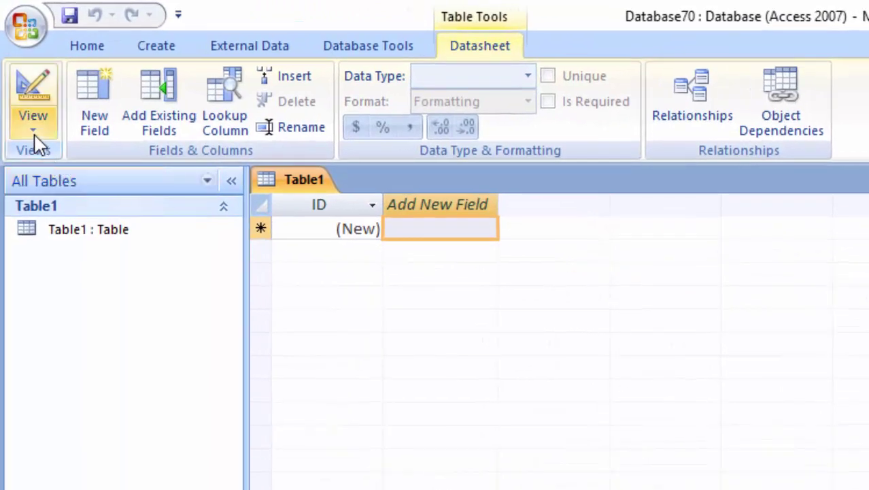
Switch Table1 to Design View and save it as 'Increment'.
{"action": "left_click", "coordinate": [33, 130]}
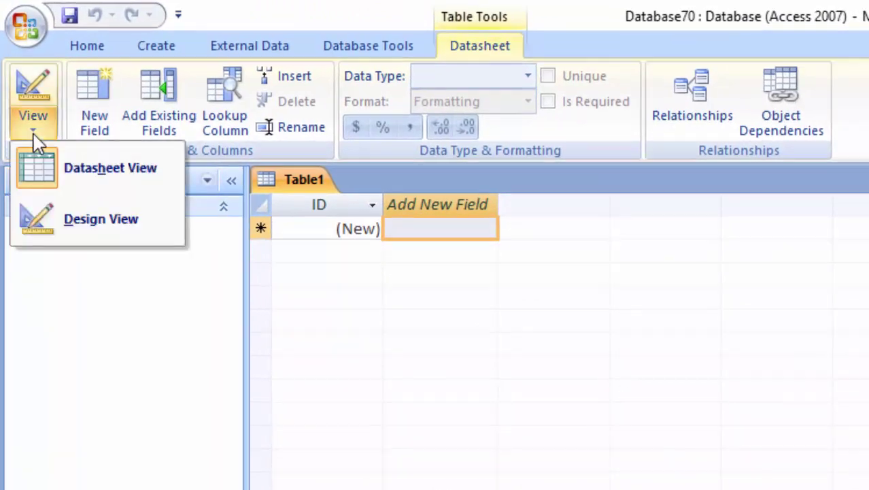
{"action": "left_click", "coordinate": [87, 221]}
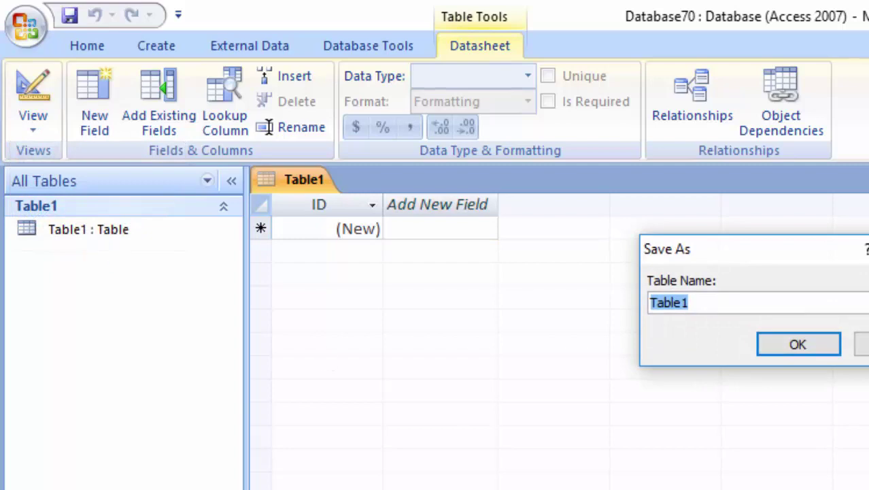
{"action": "key", "text": "BackSpace"}
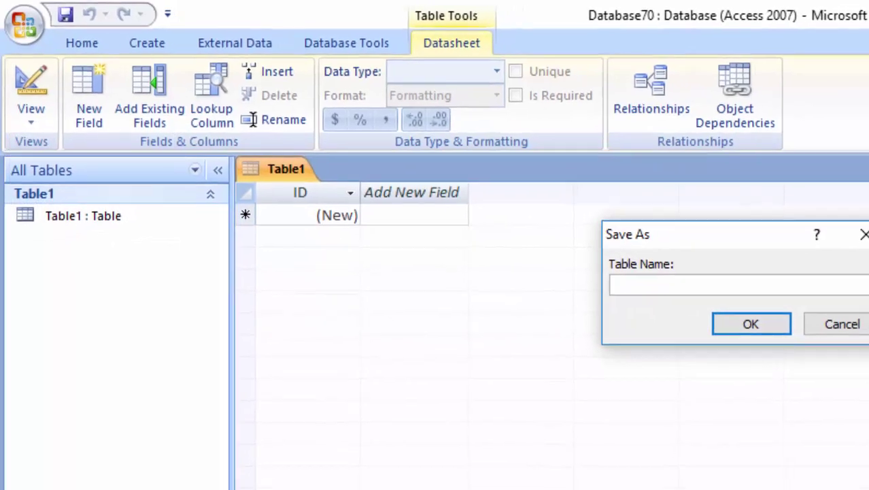
{"action": "type", "text": "Increment"}
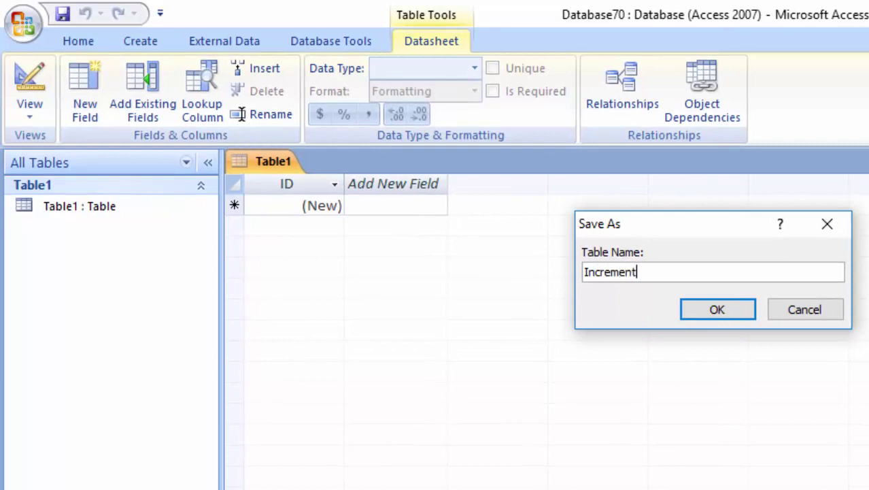
{"action": "key", "text": "Return"}
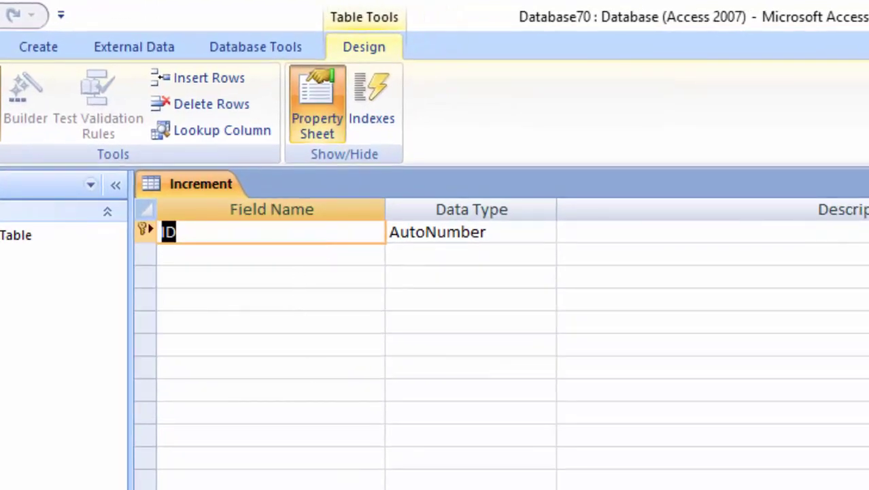
Change the ID field's New Values property from Increment to Random and confirm the warning.
{"action": "key", "text": "F6"}
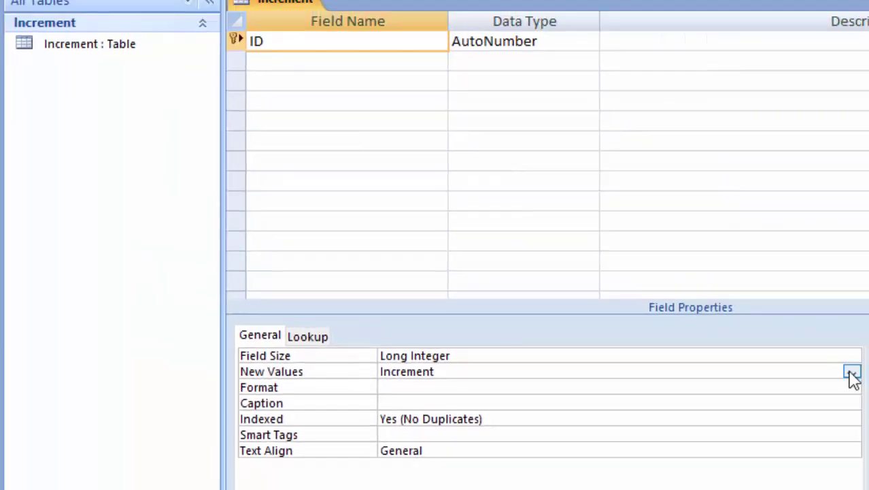
{"action": "left_click", "coordinate": [674, 426]}
{"action": "left_click", "coordinate": [462, 401]}
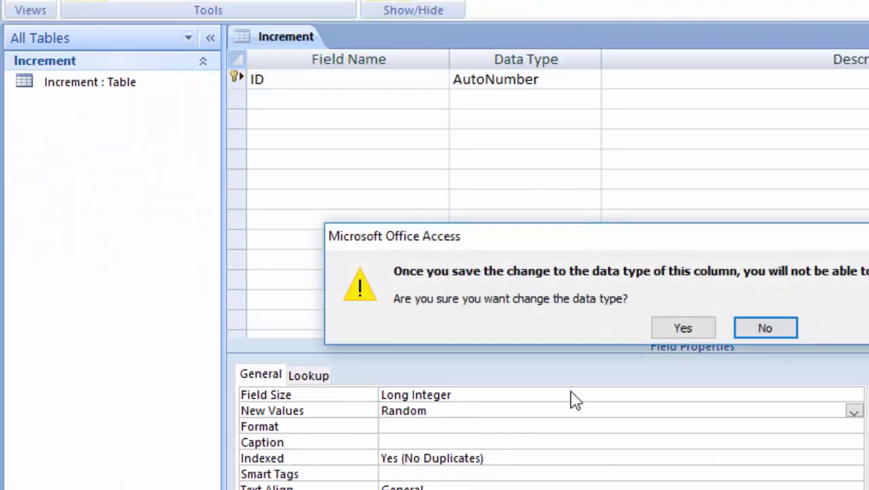
{"action": "left_click", "coordinate": [664, 329]}
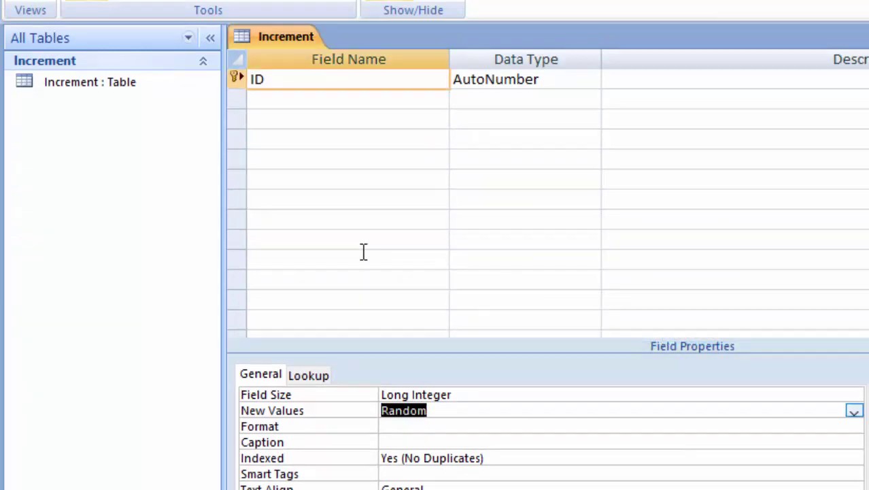
Add Text fields Name and City after ID, then save and switch to Datasheet View.
{"action": "left_click", "coordinate": [320, 103]}
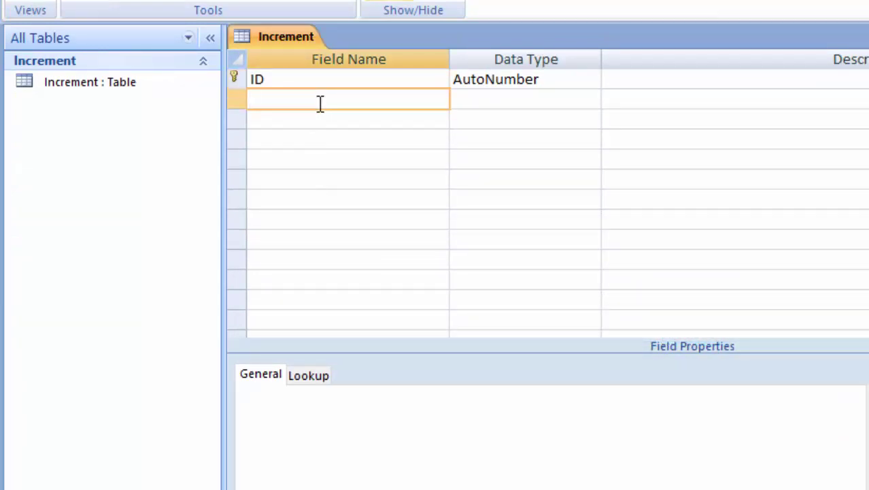
{"action": "left_click", "coordinate": [239, 82]}
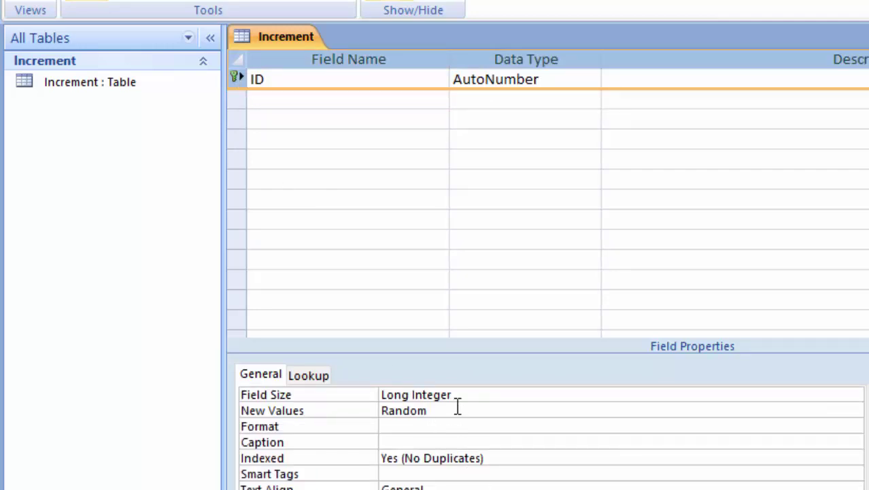
{"action": "left_click", "coordinate": [299, 96]}
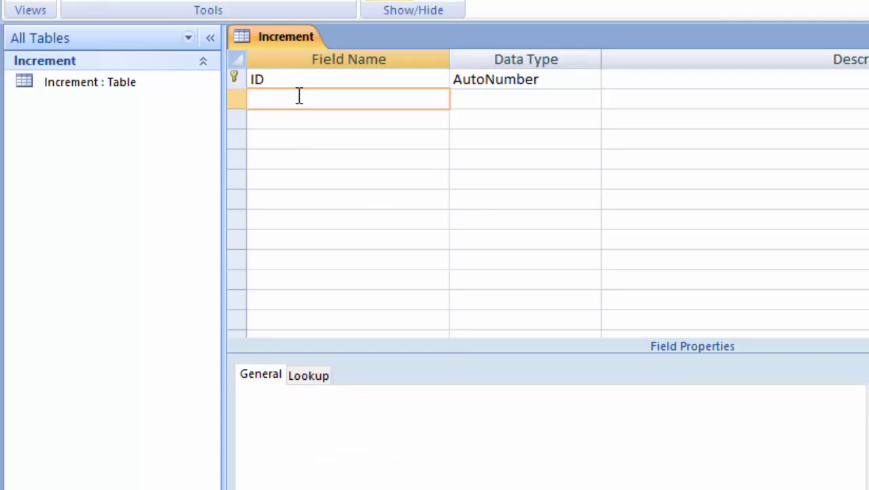
{"action": "type", "text": "Name"}
{"action": "key", "text": "Tab"}
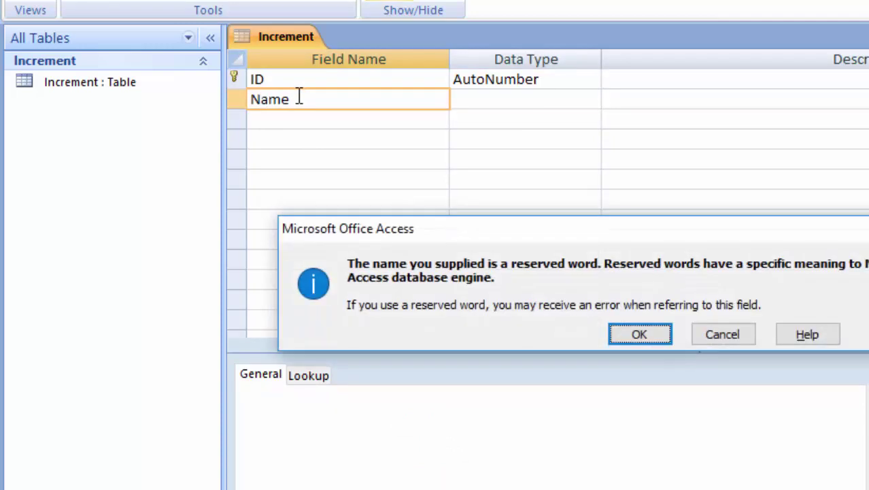
{"action": "key", "text": "Return"}
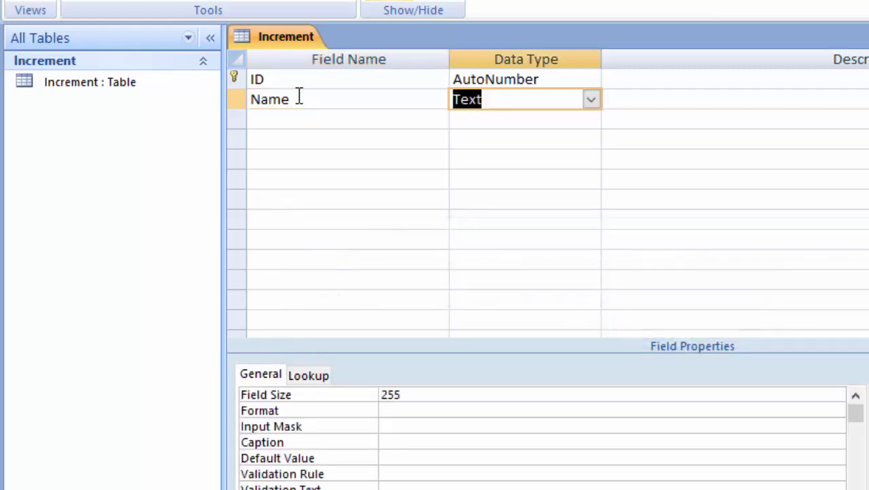
{"action": "key", "text": "Tab"}
{"action": "key", "text": "Tab"}
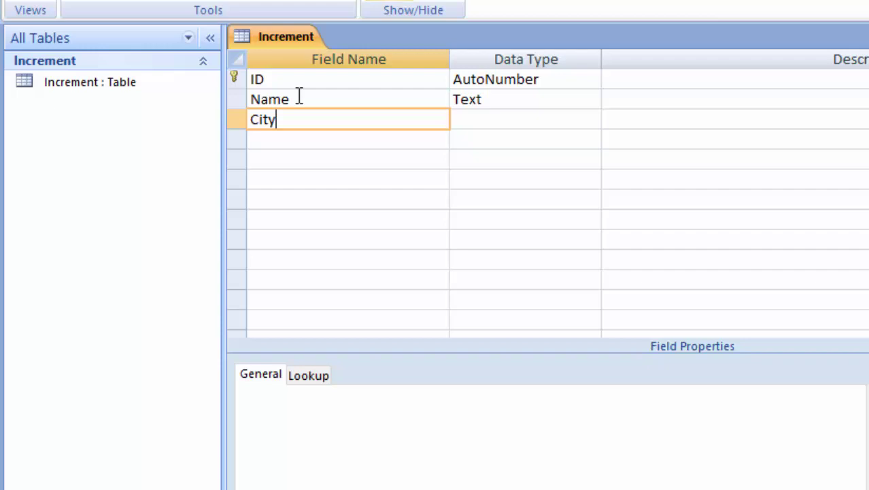
{"action": "key", "text": "Tab"}
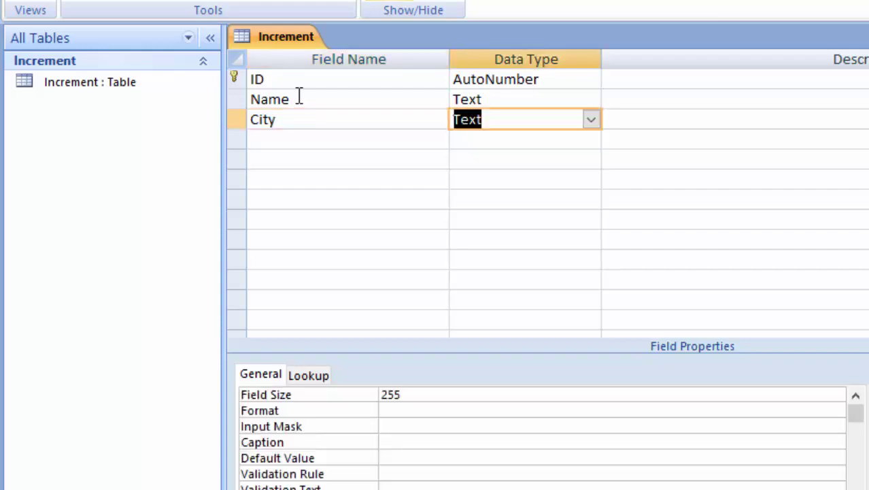
{"action": "left_click", "coordinate": [30, 2]}
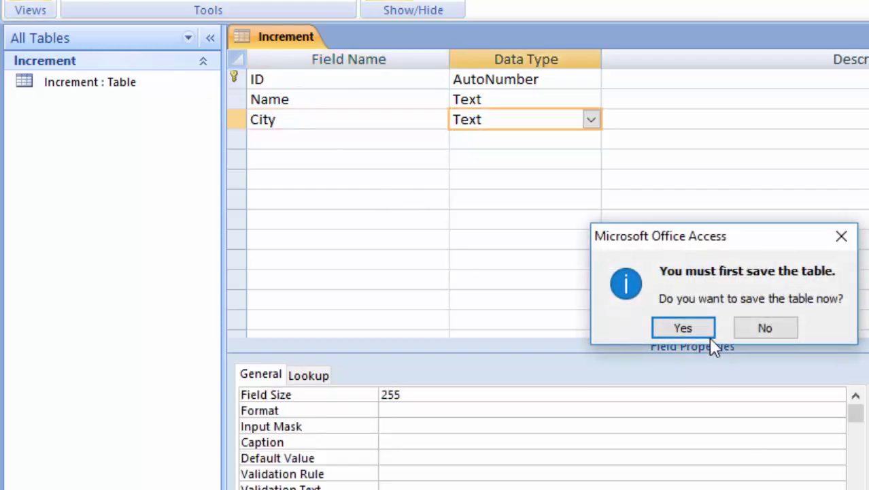
{"action": "left_click", "coordinate": [696, 329]}
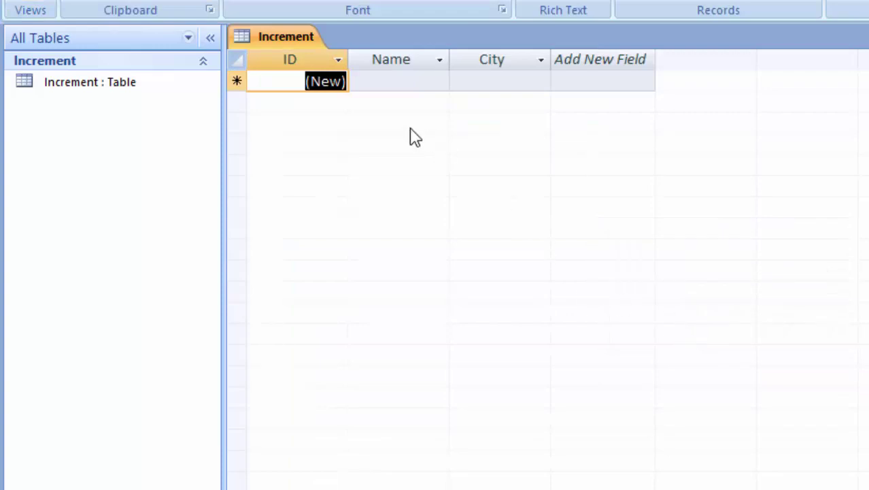
{"action": "left_click", "coordinate": [397, 81]}
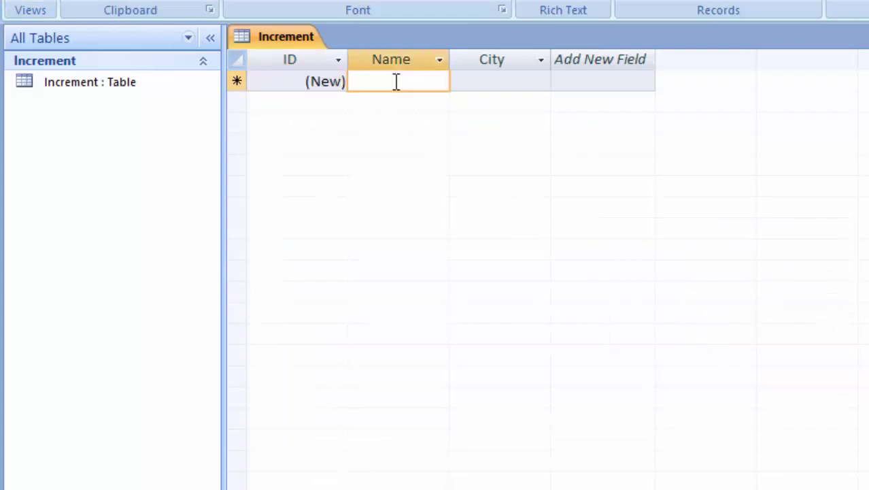
{"action": "type", "text": "Suraj"}
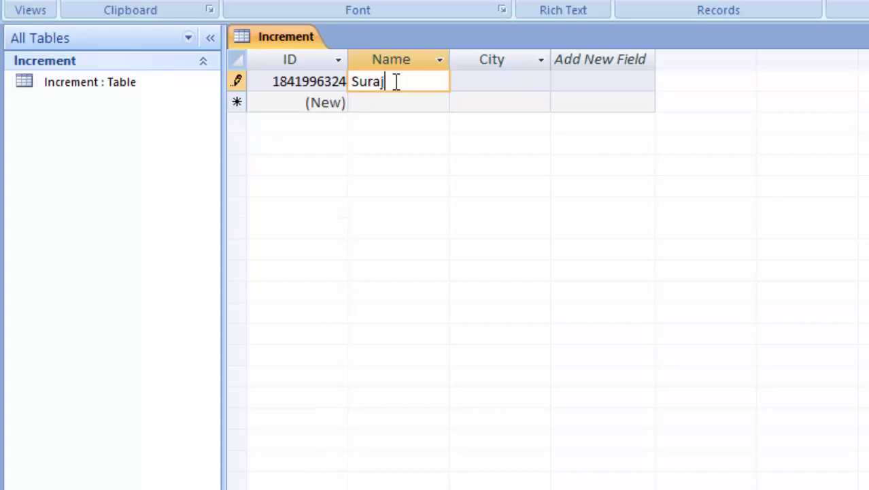
{"action": "key", "text": "Tab"}
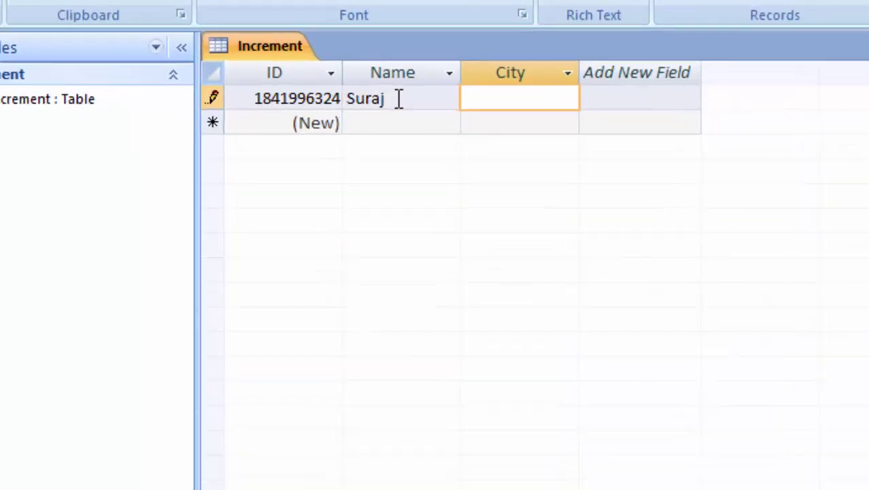
{"action": "type", "text": "Deoria"}
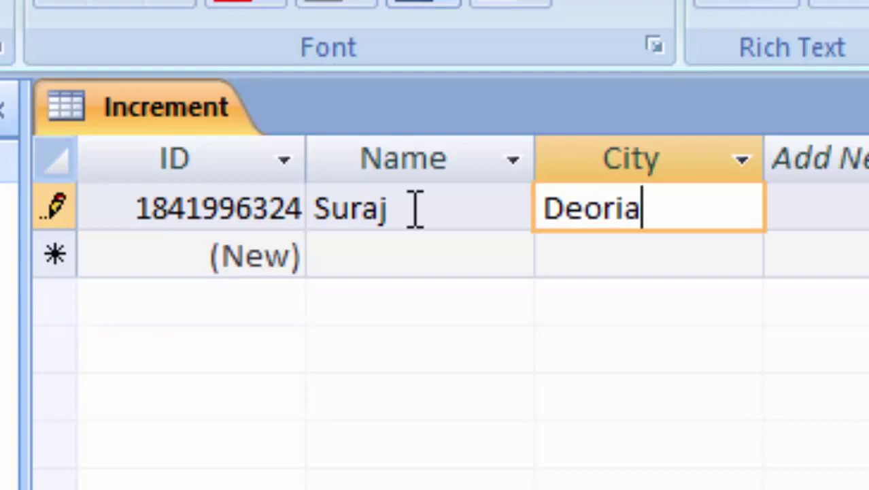
{"action": "key", "text": "Tab"}
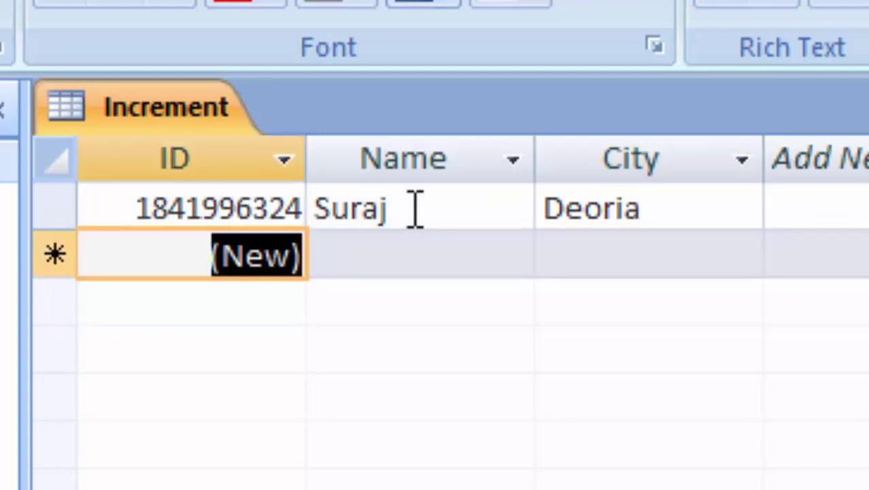
Widen the ID column so the full random ID numbers are visible.
{"action": "double_click", "coordinate": [310, 159]}
{"action": "left_click", "coordinate": [284, 157]}
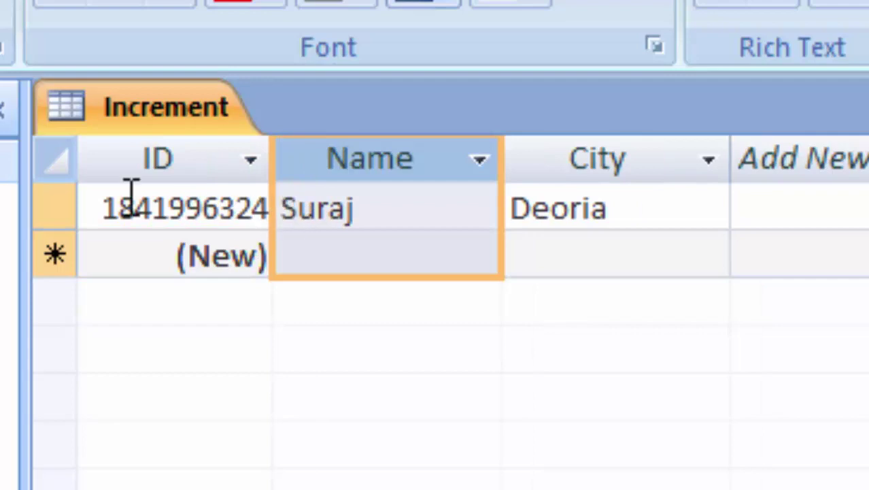
{"action": "left_click", "coordinate": [251, 159]}
{"action": "left_click", "coordinate": [278, 156]}
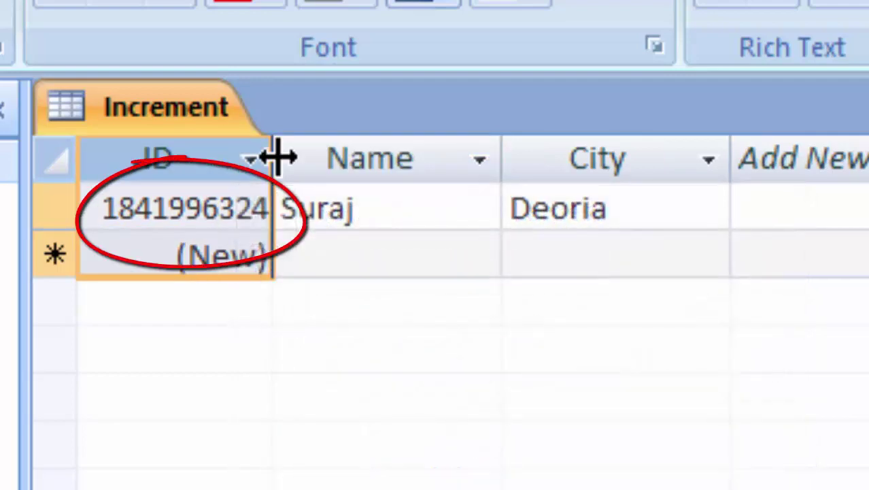
{"action": "left_click_drag", "start_coordinate": [278, 156], "coordinate": [296, 172]}
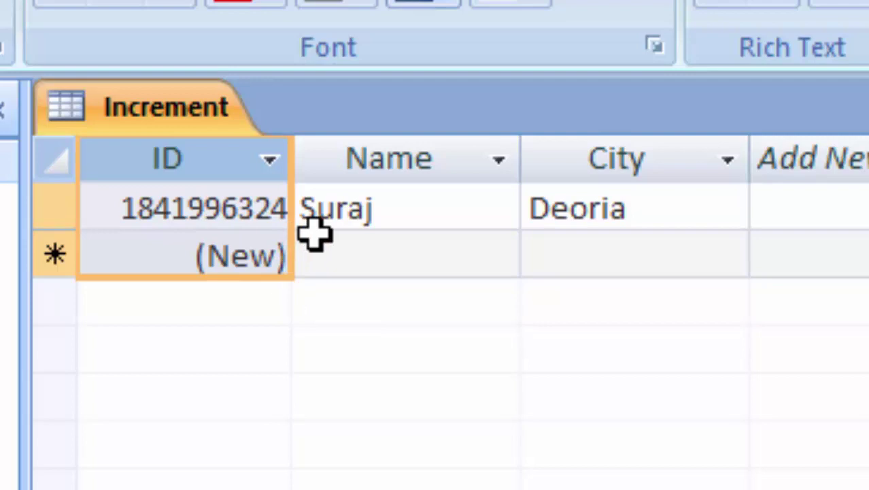
Add a second person's record, fixing a name typo, with the city typed as 'Deori'.
{"action": "left_click", "coordinate": [337, 251]}
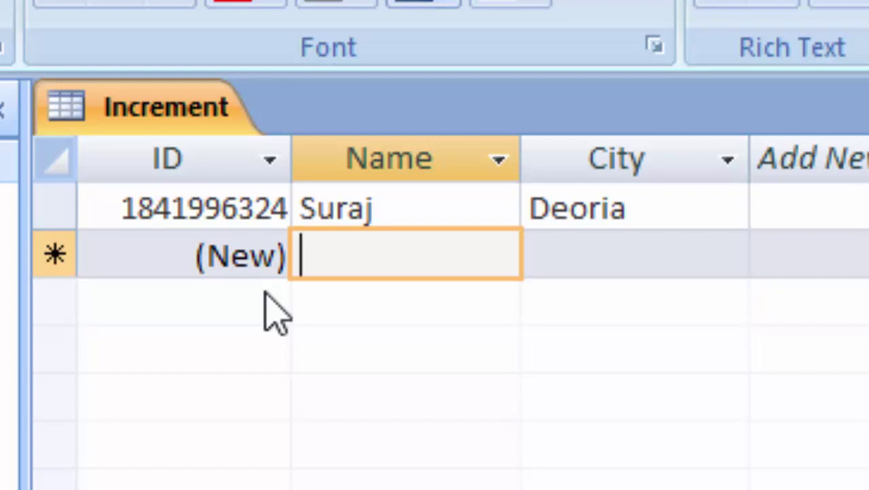
{"action": "type", "text": "Avi"}
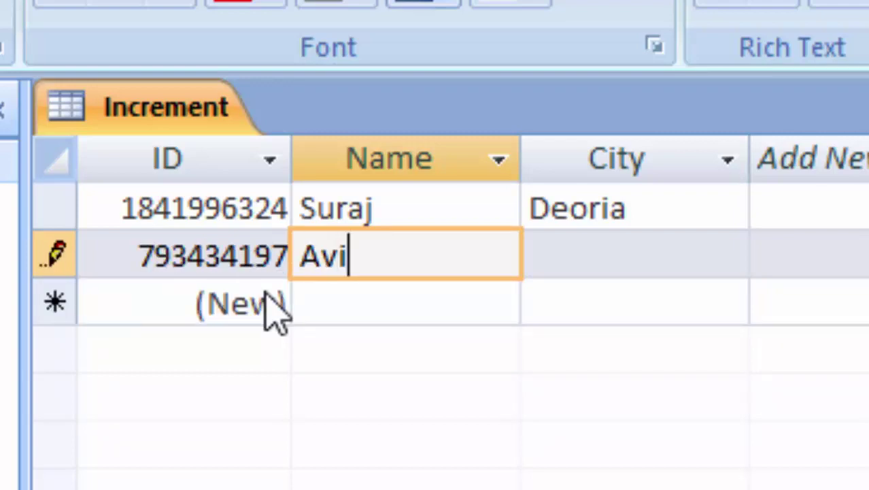
{"action": "type", "text": "nsh"}
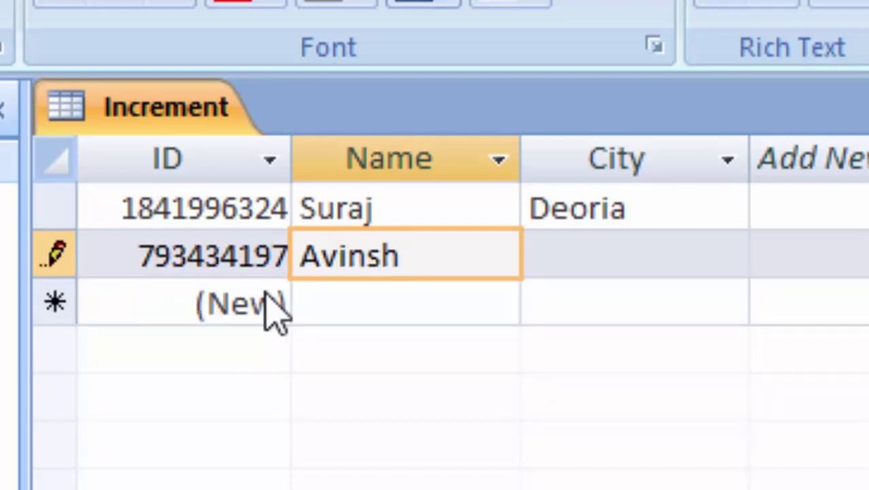
{"action": "key", "text": "Left"}
{"action": "key", "text": "Left"}
{"action": "type", "text": "a"}
{"action": "key", "text": "Tab"}
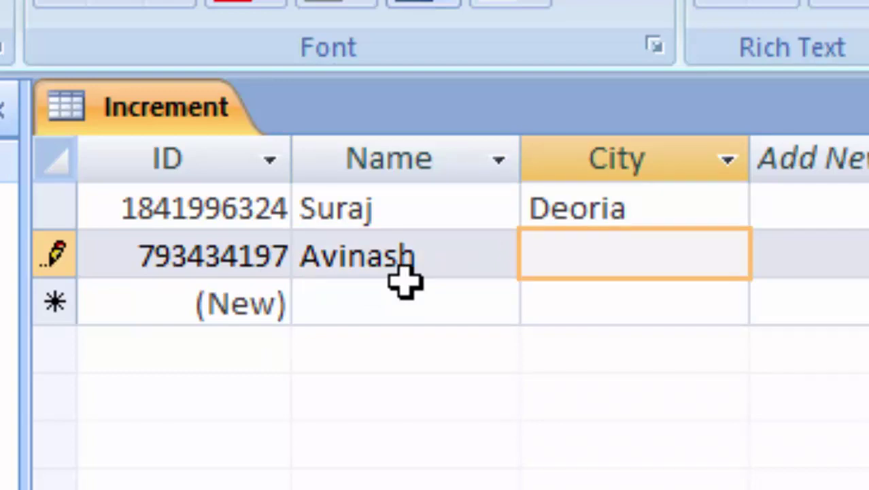
{"action": "type", "text": "Deor"}
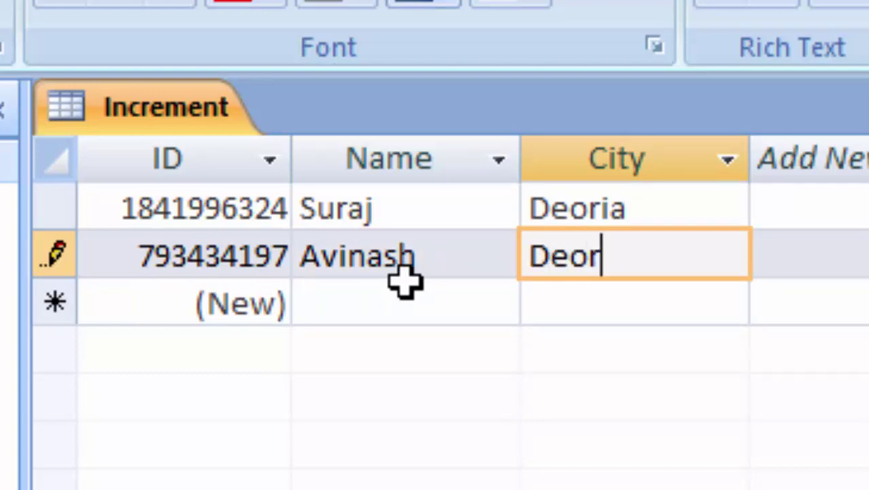
{"action": "type", "text": "i"}
{"action": "key", "text": "Tab"}
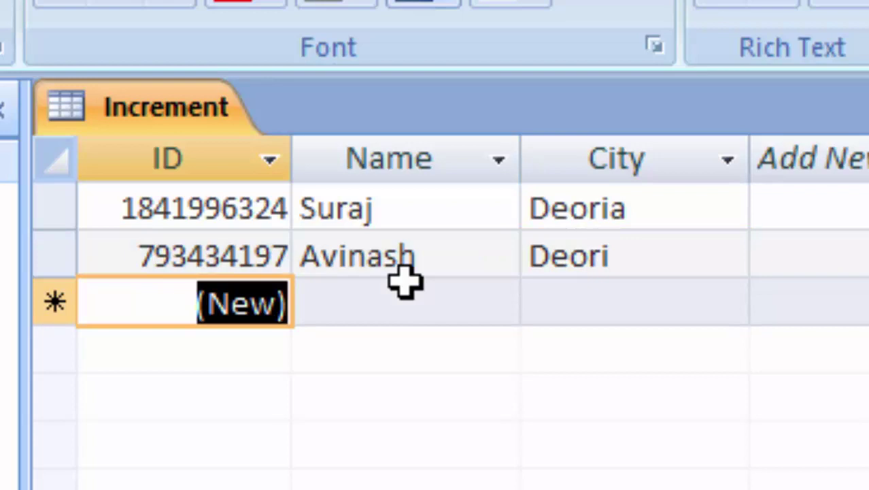
Add a third person in Deoria and correct the second record's city to Deoria.
{"action": "left_click", "coordinate": [384, 313]}
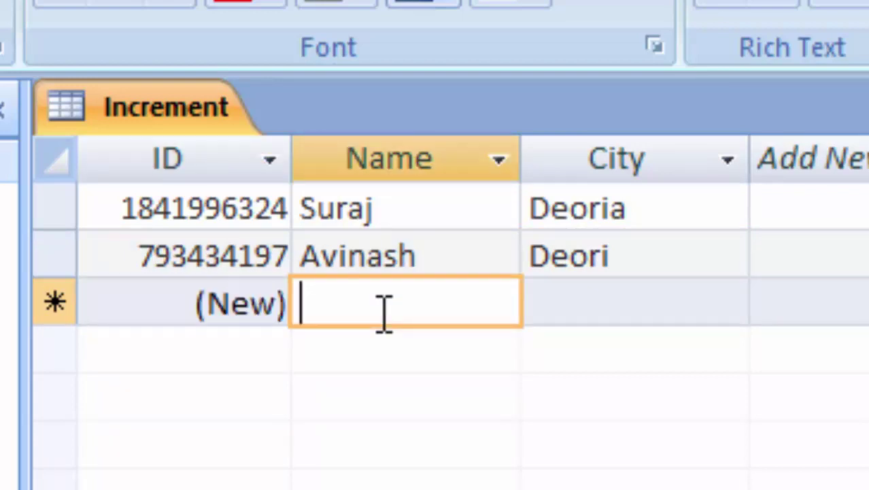
{"action": "type", "text": "A"}
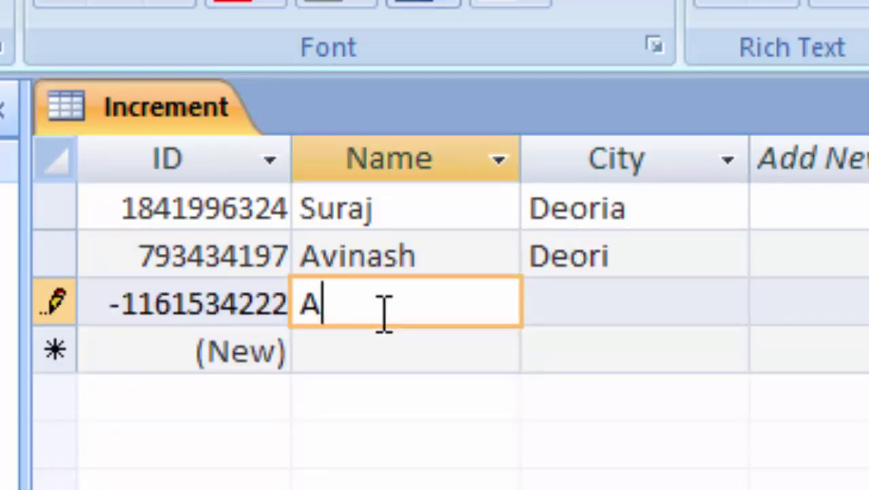
{"action": "type", "text": "m"}
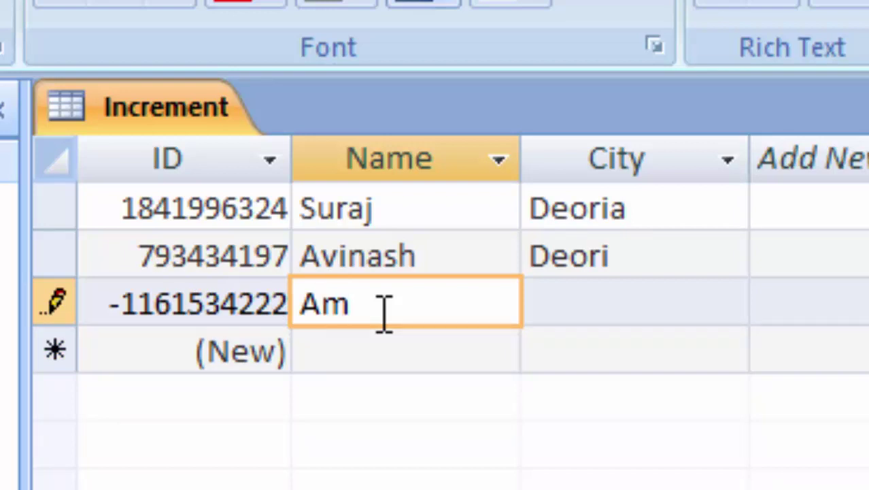
{"action": "key", "text": "BackSpace"}
{"action": "type", "text": "niruddh"}
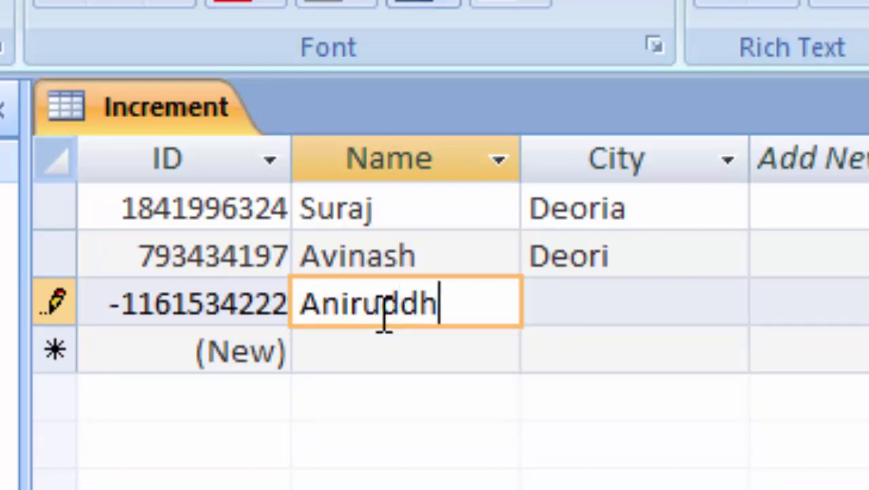
{"action": "key", "text": "Tab"}
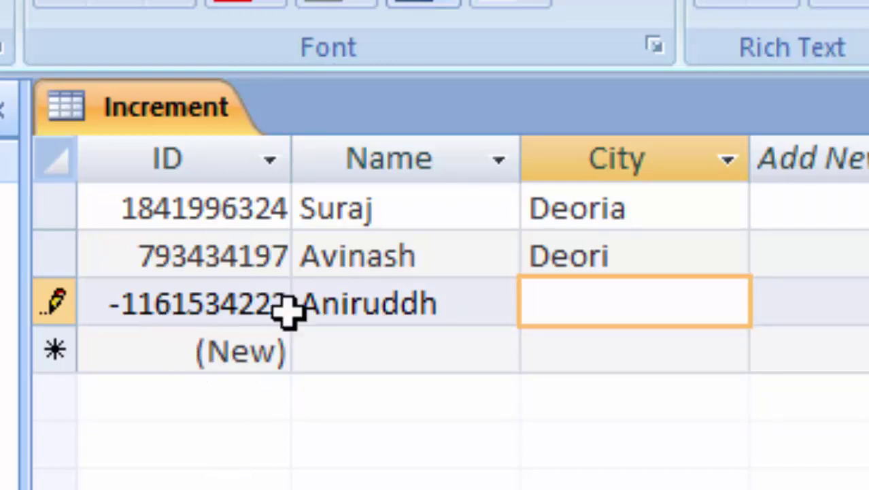
{"action": "left_click", "coordinate": [646, 262]}
{"action": "type", "text": "a"}
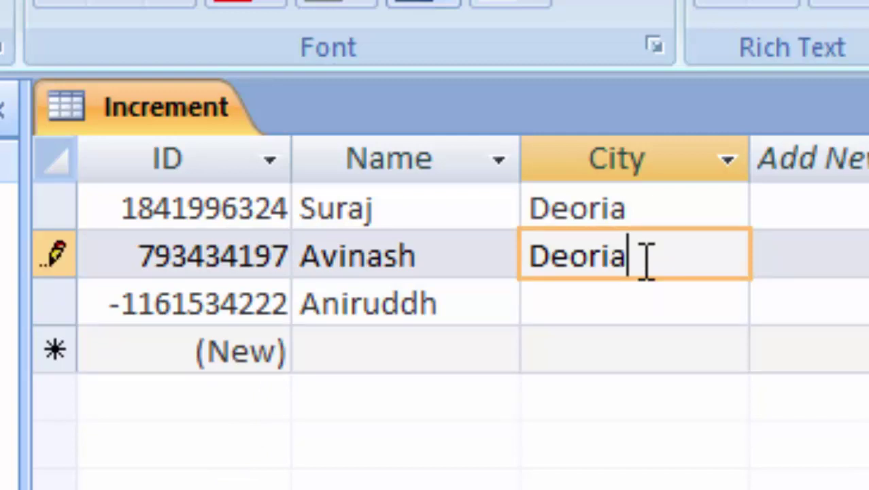
{"action": "key", "text": "Tab"}
{"action": "key", "text": "Tab"}
{"action": "key", "text": "Tab"}
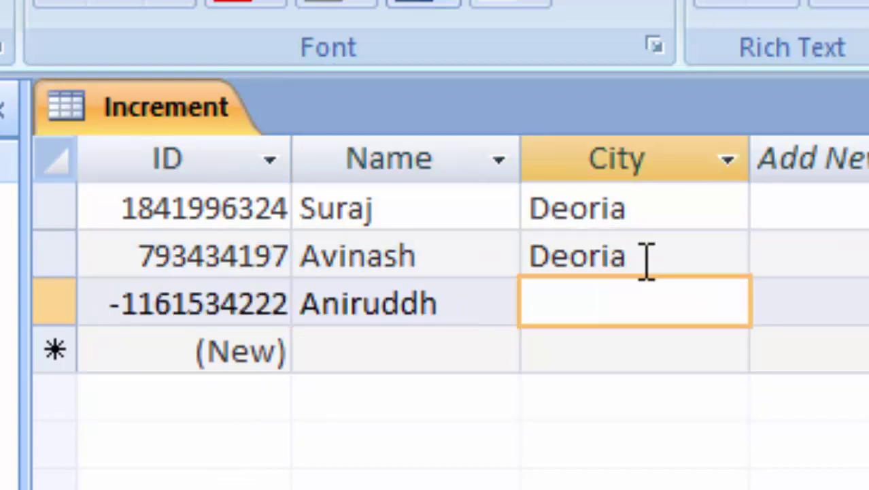
{"action": "type", "text": "D"}
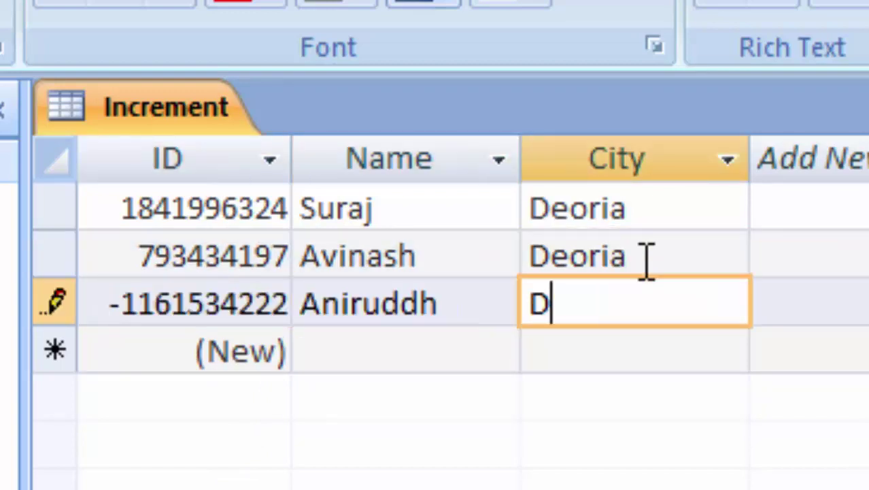
{"action": "type", "text": "eoria"}
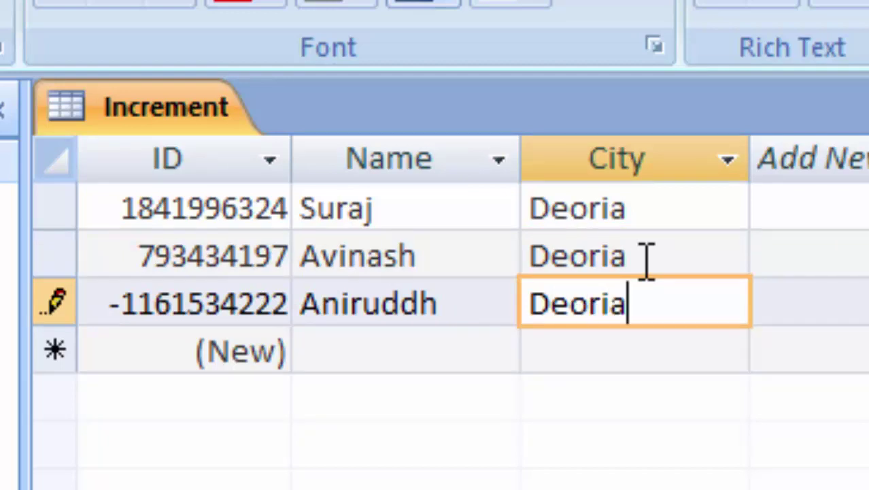
{"action": "key", "text": "Tab"}
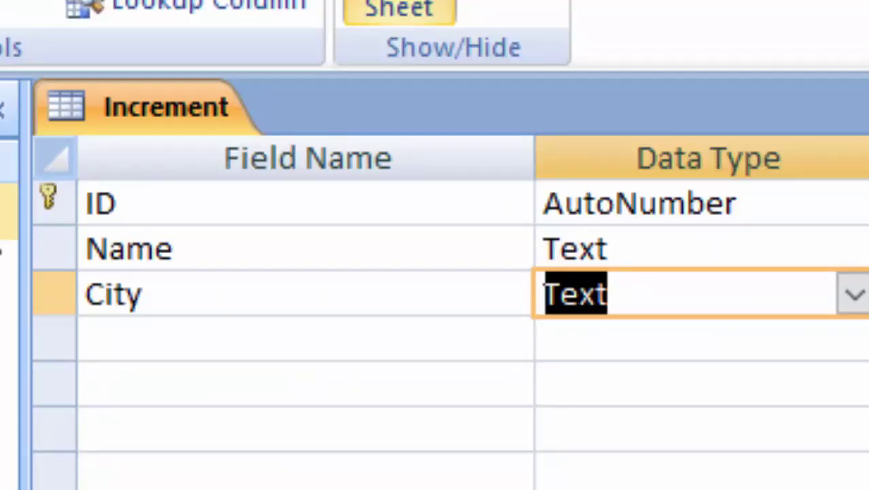
Select the ID field in the Increment table's design grid.
{"action": "left_click", "coordinate": [47, 202]}
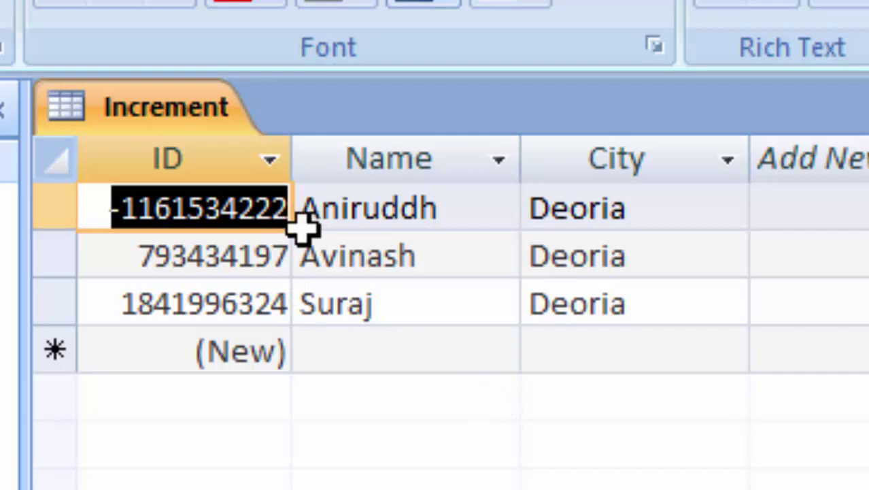
{"action": "left_click", "coordinate": [326, 350]}
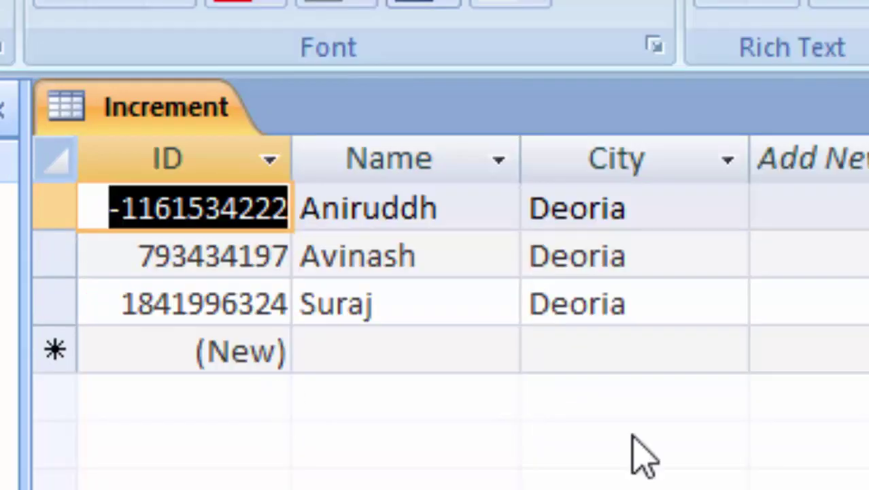
{"action": "left_click", "coordinate": [425, 350]}
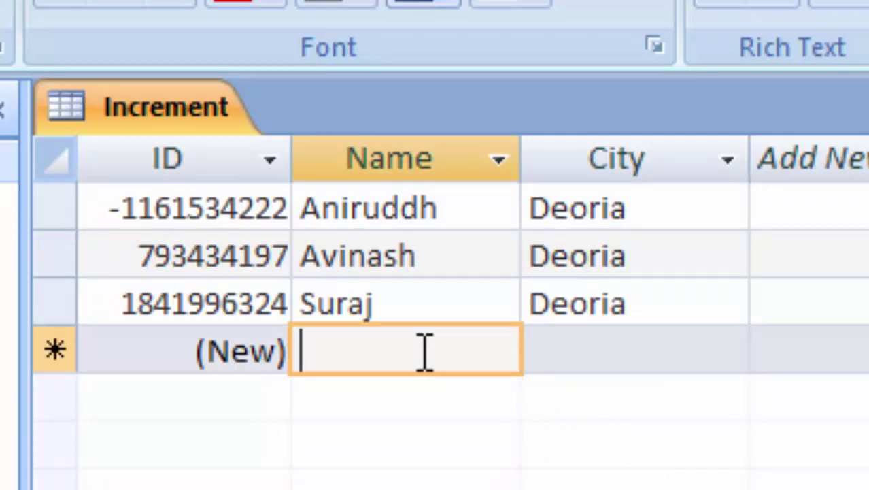
{"action": "type", "text": "Ra"}
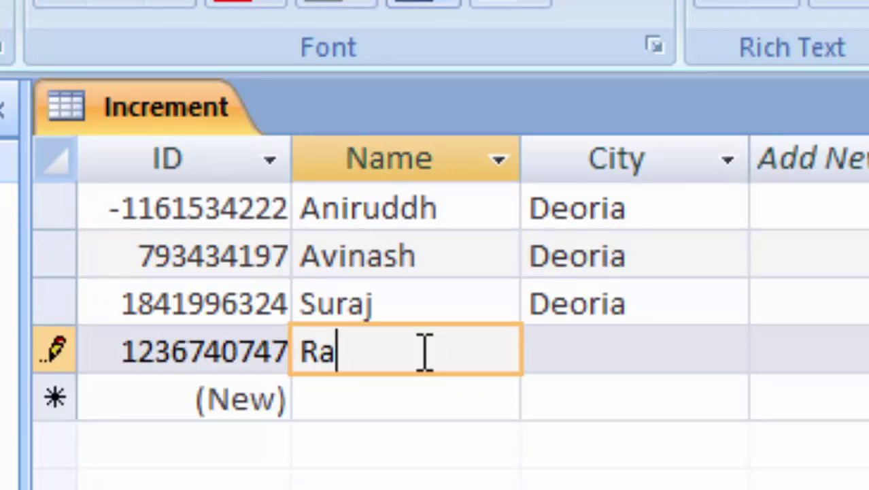
{"action": "type", "text": "m"}
{"action": "key", "text": "Tab"}
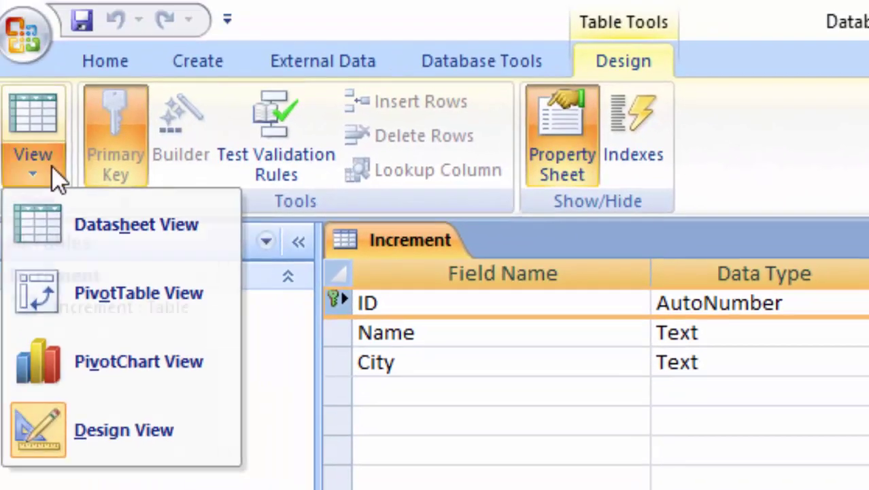
Create a new blank table and save it as 'incremen' in Design View.
{"action": "left_click", "coordinate": [52, 174]}
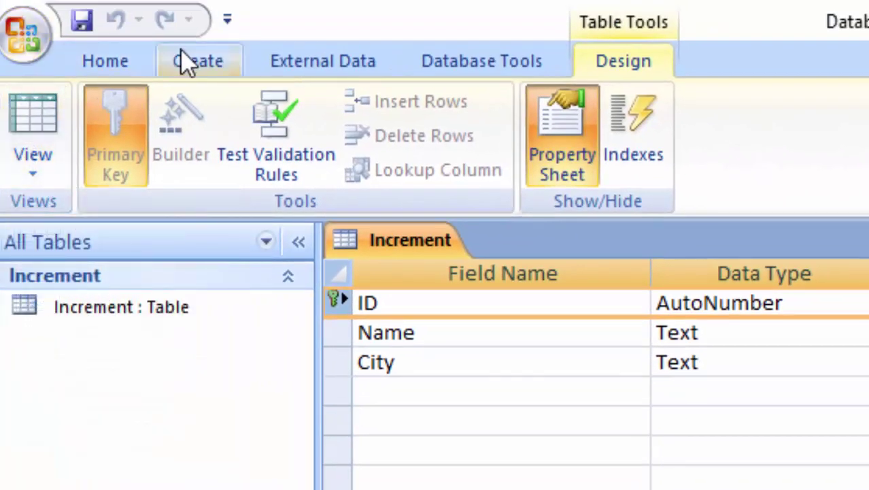
{"action": "left_click", "coordinate": [196, 64]}
{"action": "left_click", "coordinate": [34, 136]}
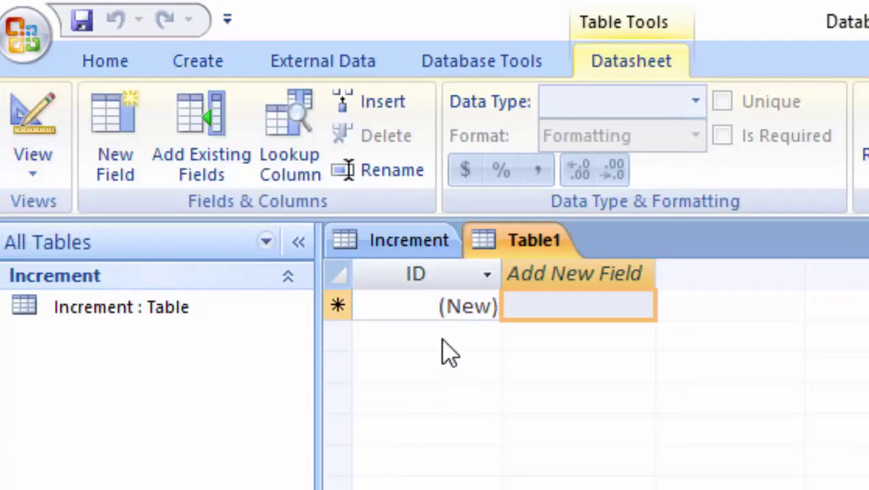
{"action": "left_click", "coordinate": [45, 175]}
{"action": "left_click", "coordinate": [64, 302]}
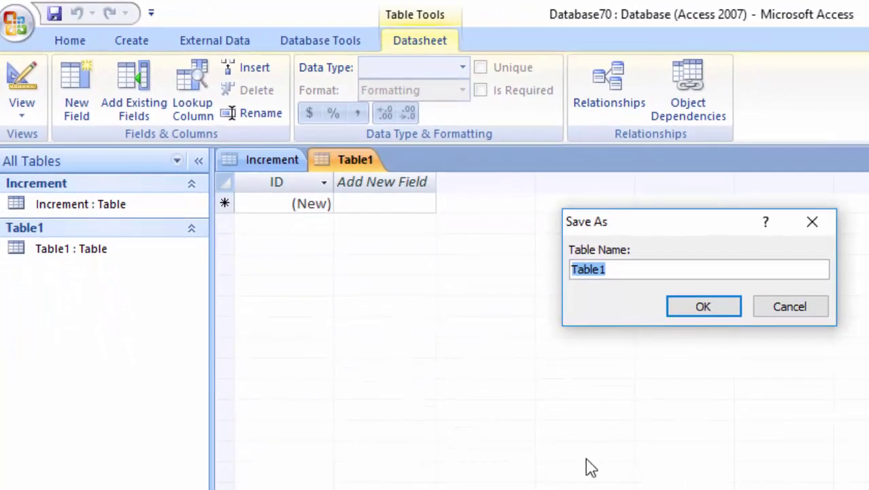
{"action": "key", "text": "BackSpace"}
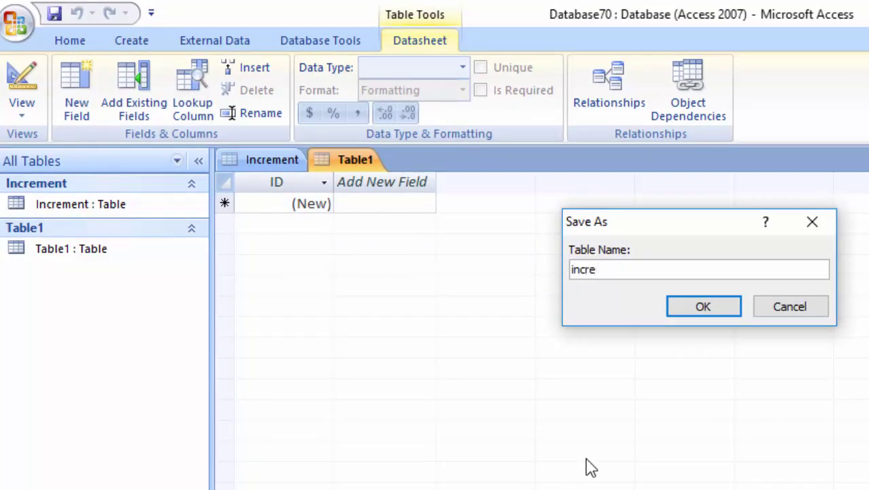
{"action": "type", "text": "incremen"}
{"action": "key", "text": "Return"}
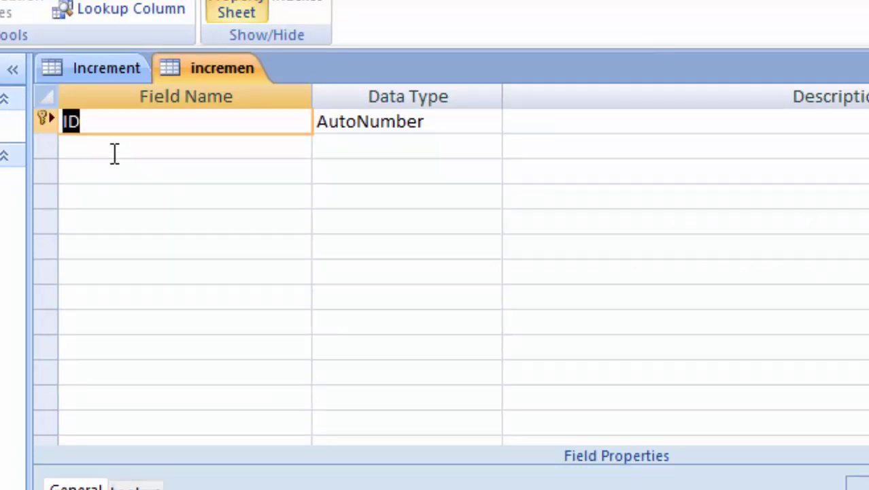
Keep the incrementing ID, add a City Text field, and save into Datasheet View.
{"action": "left_click", "coordinate": [45, 119]}
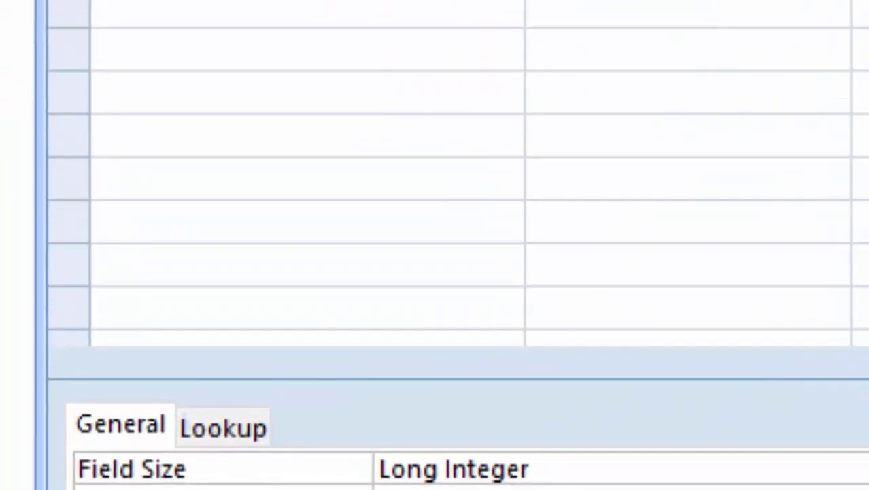
{"action": "left_click", "coordinate": [278, 101]}
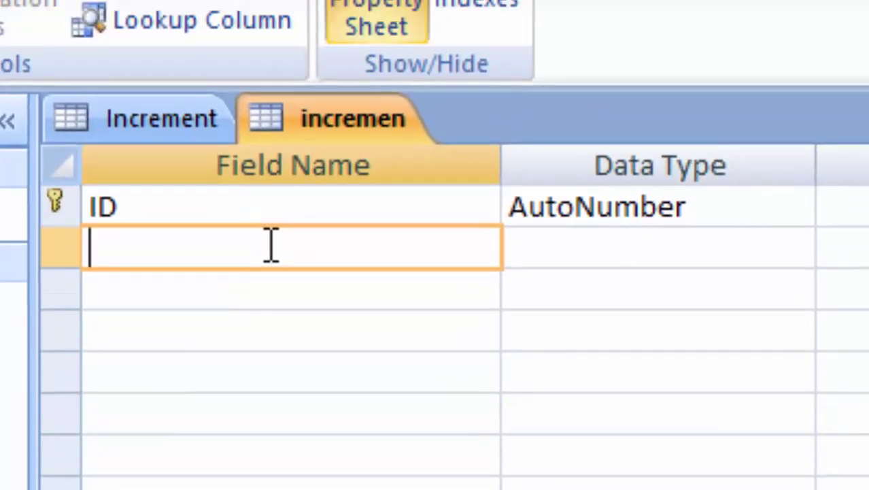
{"action": "type", "text": "City"}
{"action": "key", "text": "Tab"}
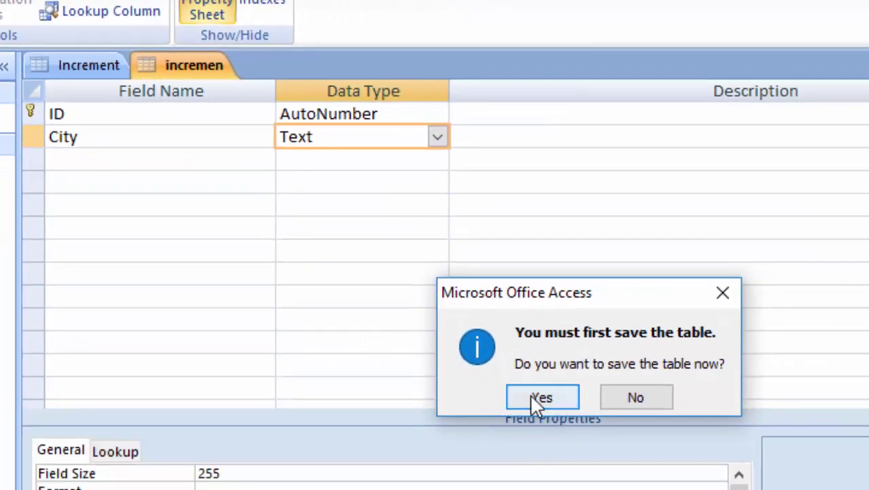
{"action": "left_click", "coordinate": [646, 472]}
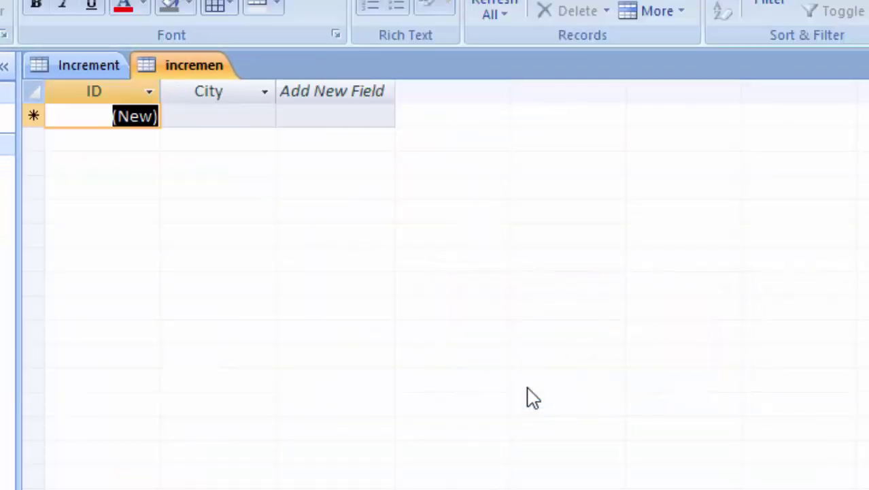
Enter the cities Jaipur and Ayodhhya as records in the incremen table, getting IDs 1 and 2.
{"action": "left_click", "coordinate": [192, 116]}
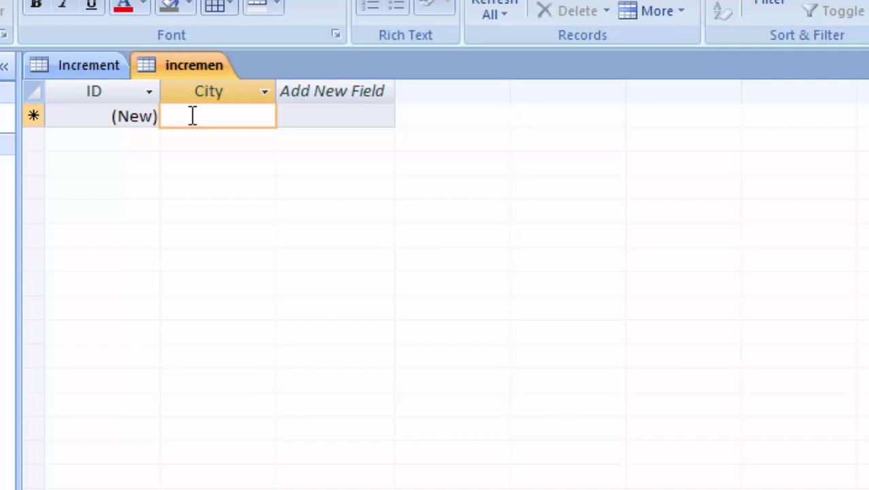
{"action": "type", "text": "Ja"}
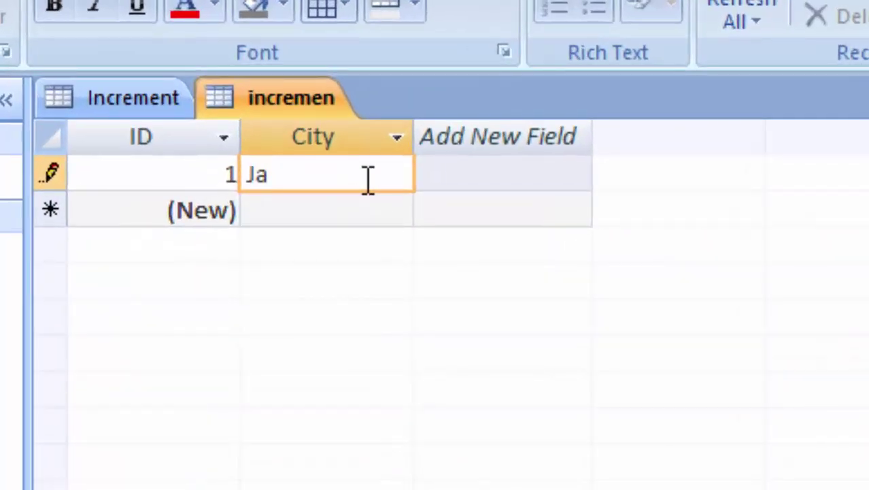
{"action": "type", "text": "ipur"}
{"action": "key", "text": "Tab"}
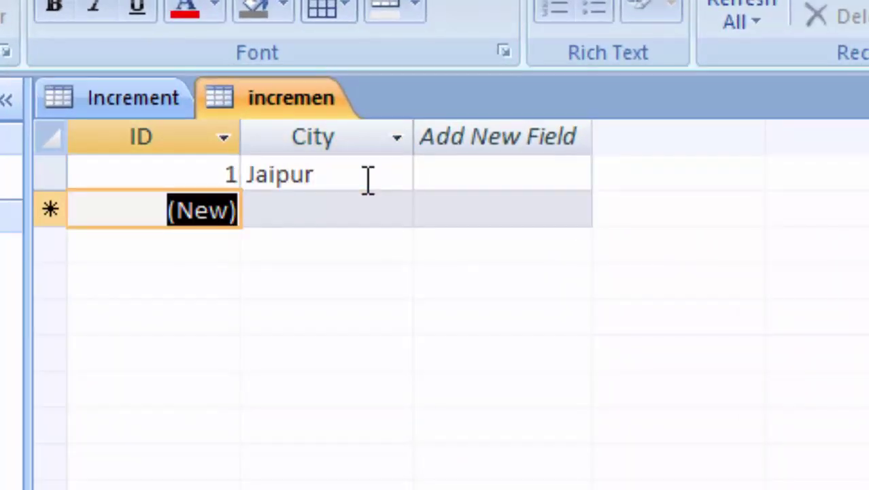
{"action": "key", "text": "Tab"}
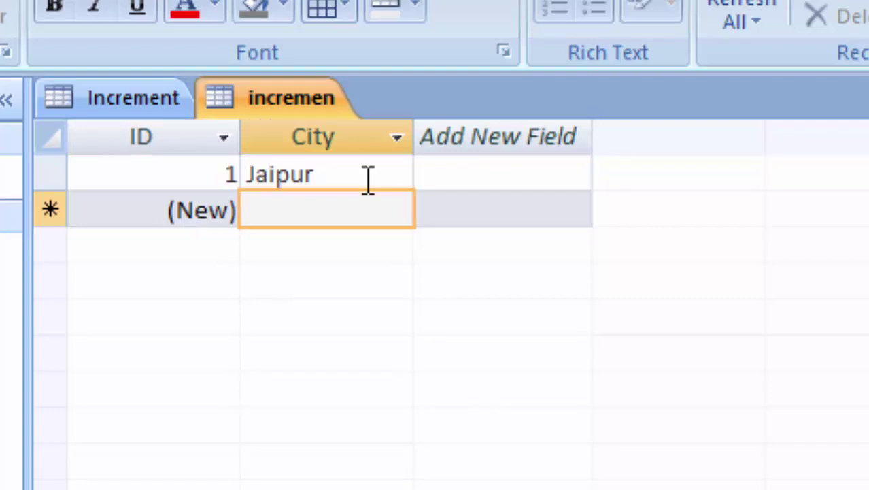
{"action": "type", "text": "A"}
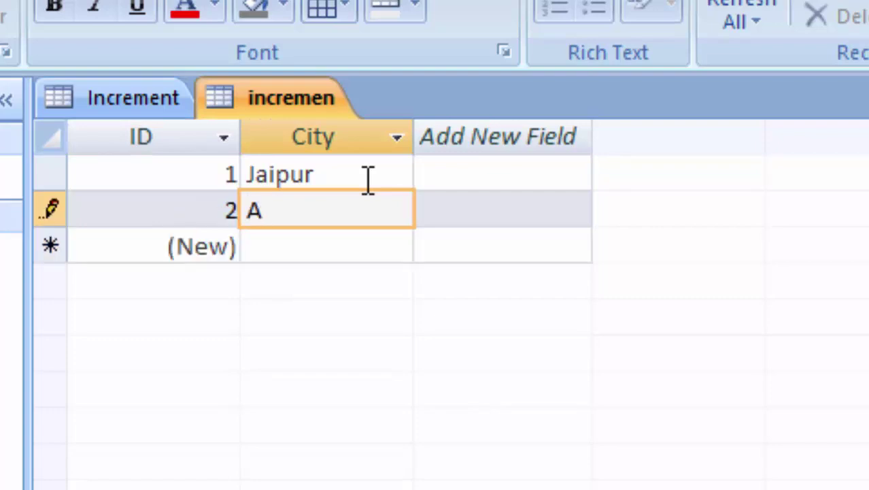
{"action": "type", "text": "yodhhya"}
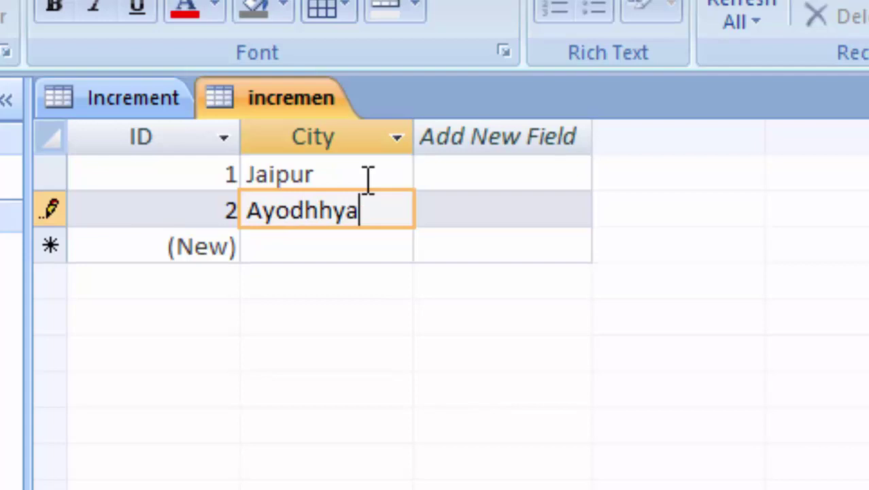
{"action": "left_click", "coordinate": [317, 255]}
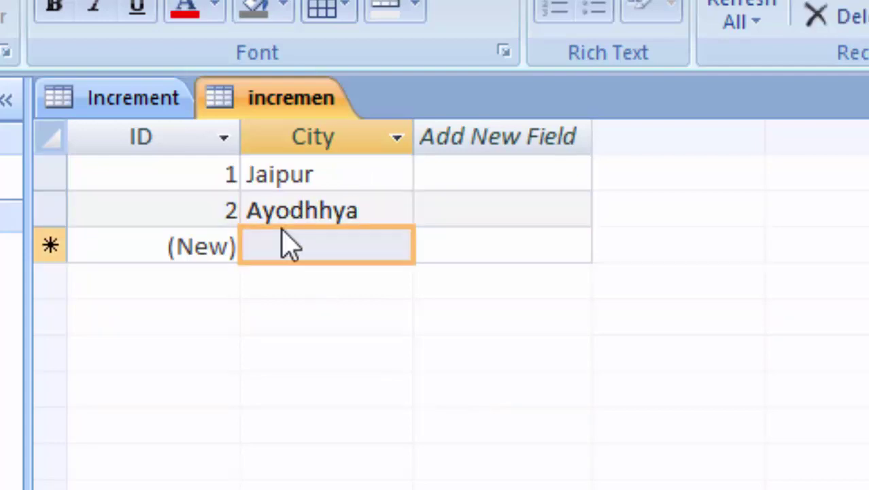
{"action": "left_click", "coordinate": [270, 240]}
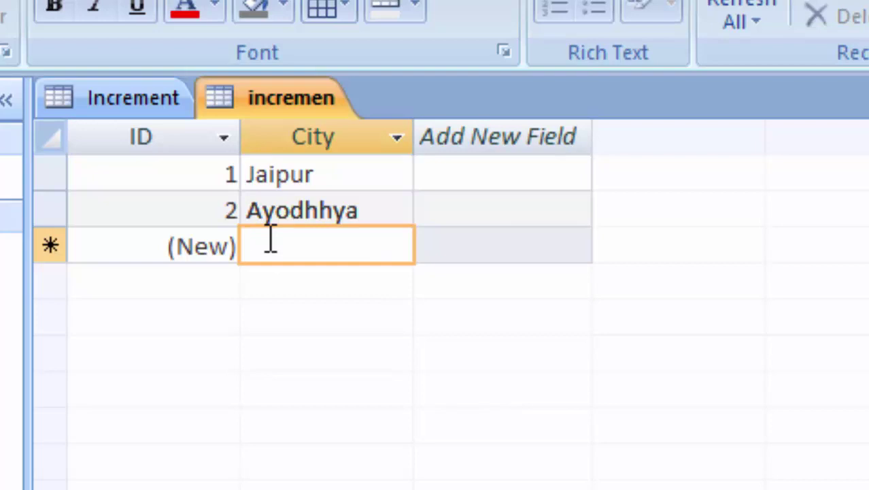